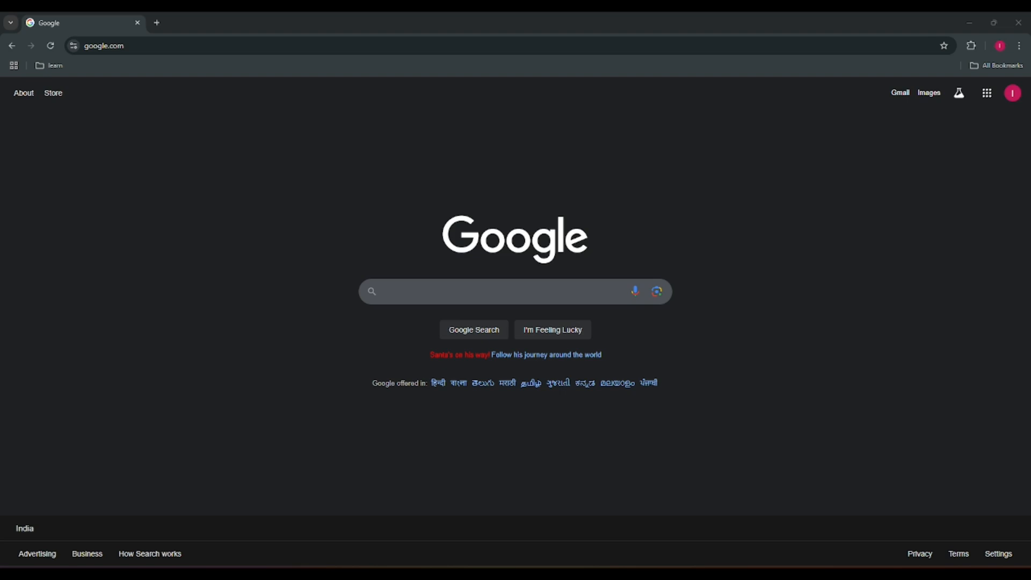
# Search Google for "open jdk" and open the official OpenJDK website from the results
pyautogui.click(498, 295)
pyautogui.write('open')
pyautogui.press('Down')
pyautogui.press('Return')
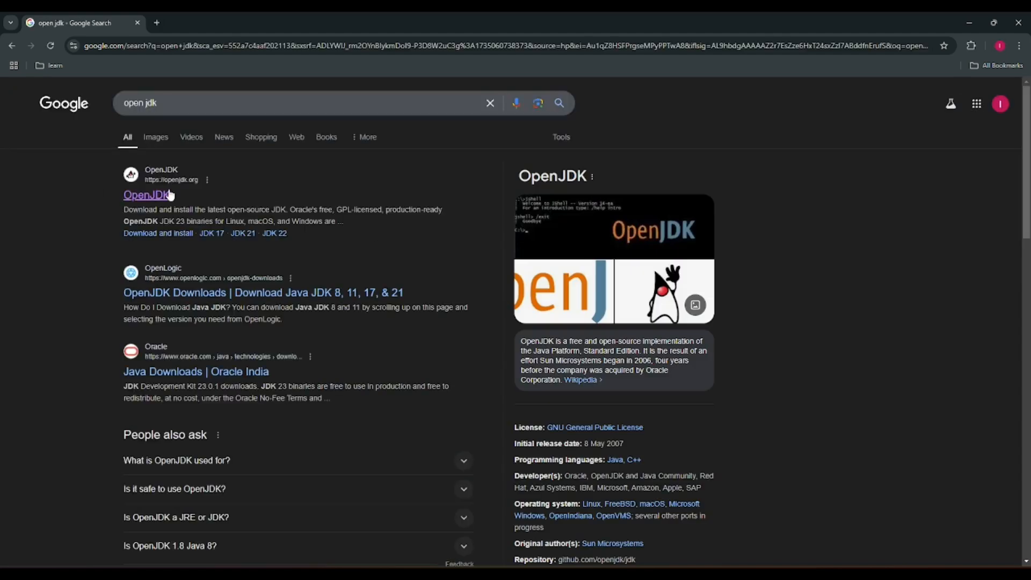
pyautogui.click(171, 195)
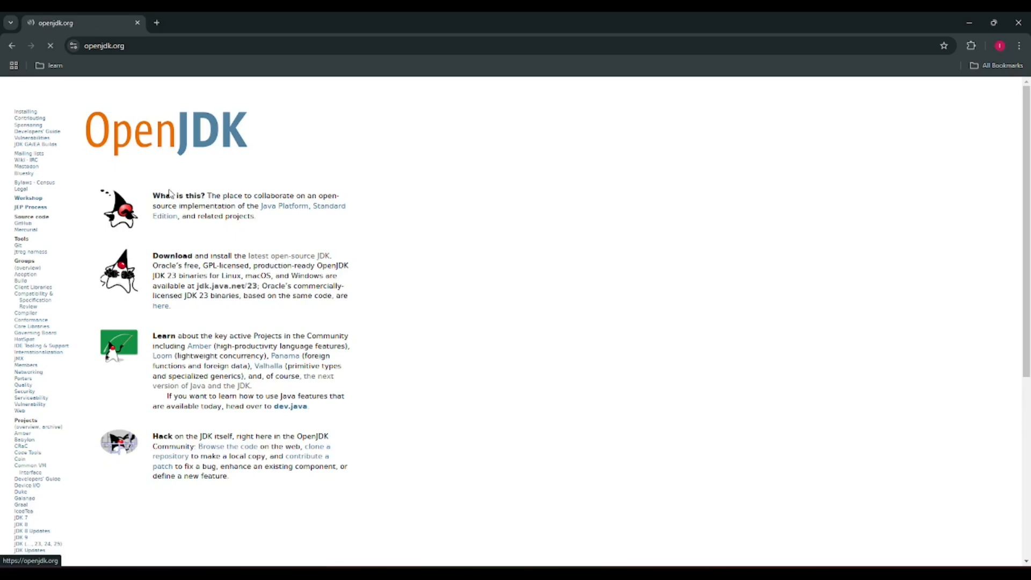
# Go through the JDK 23 page to the Java SE 17 reference implementation and download the Windows 11 x64 Java Development Kit
pyautogui.click(242, 293)
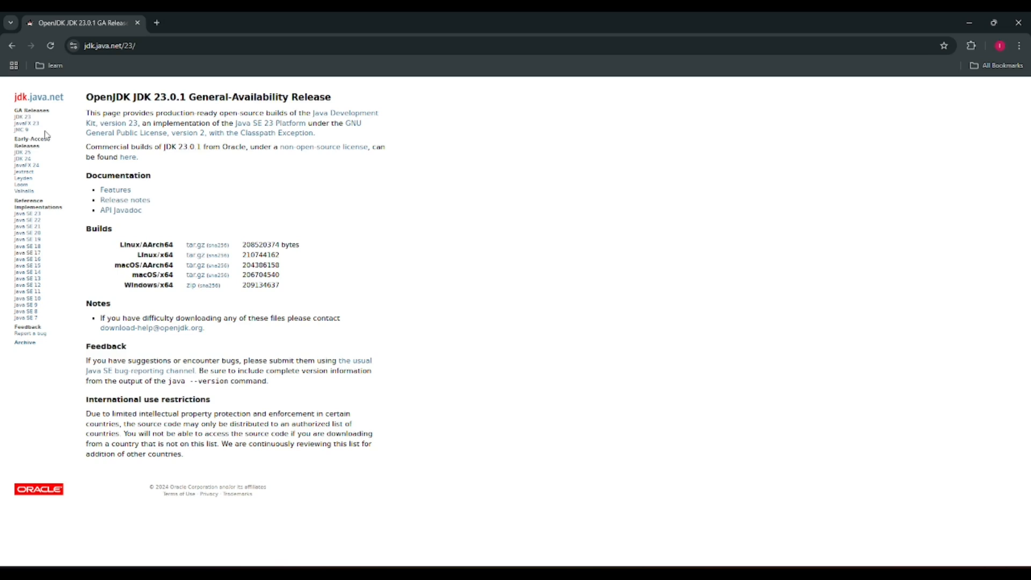
pyautogui.click(29, 253)
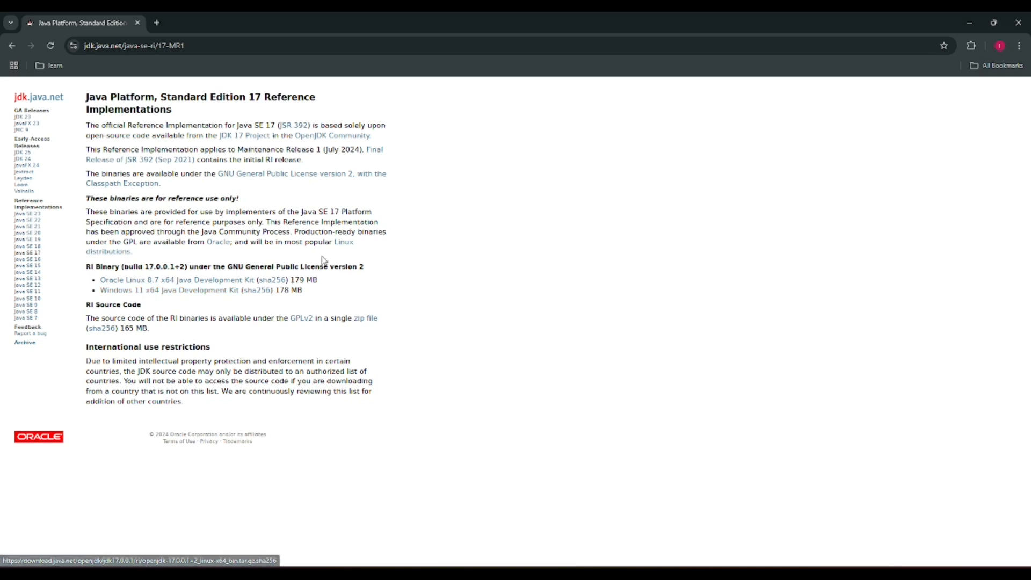
pyautogui.moveTo(246, 267); pyautogui.dragTo(368, 267)
pyautogui.click(376, 286)
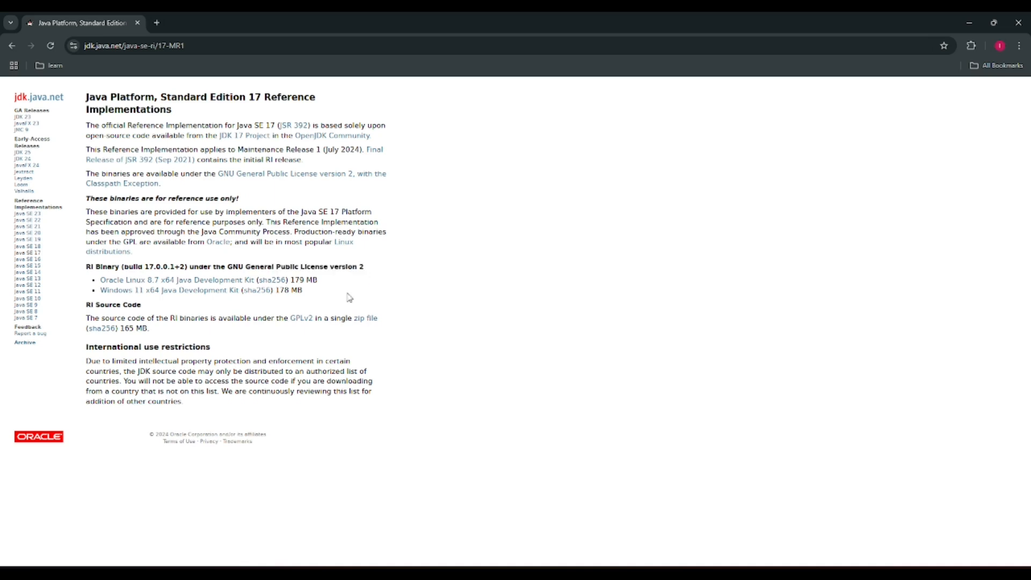
pyautogui.click(168, 296)
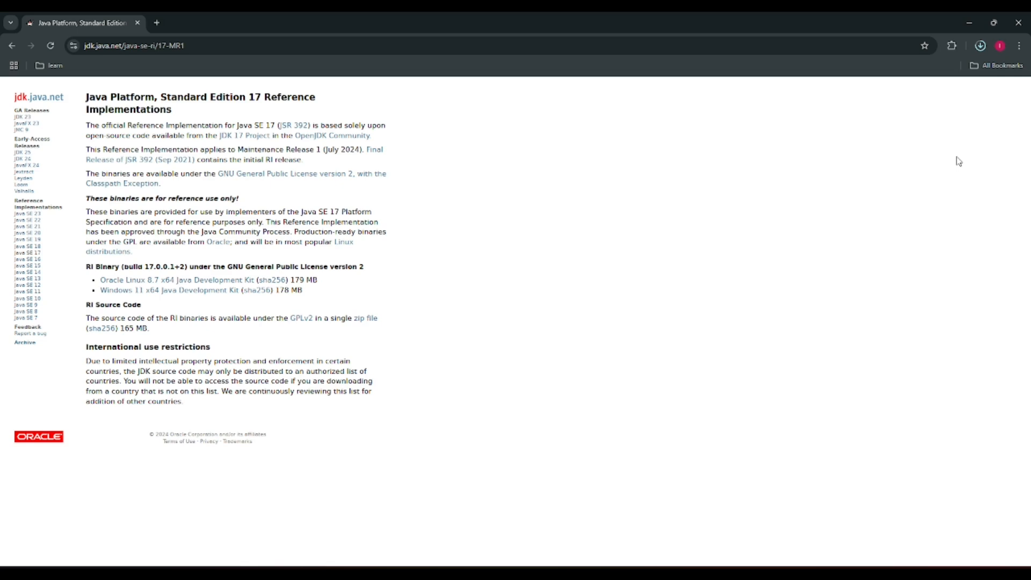
# Show the downloaded JDK archive in its folder and extract it with 7-Zip into the subfolder openjdk-17.0.0.1+2_windows-x64_bin
pyautogui.click(979, 48)
pyautogui.click(950, 98)
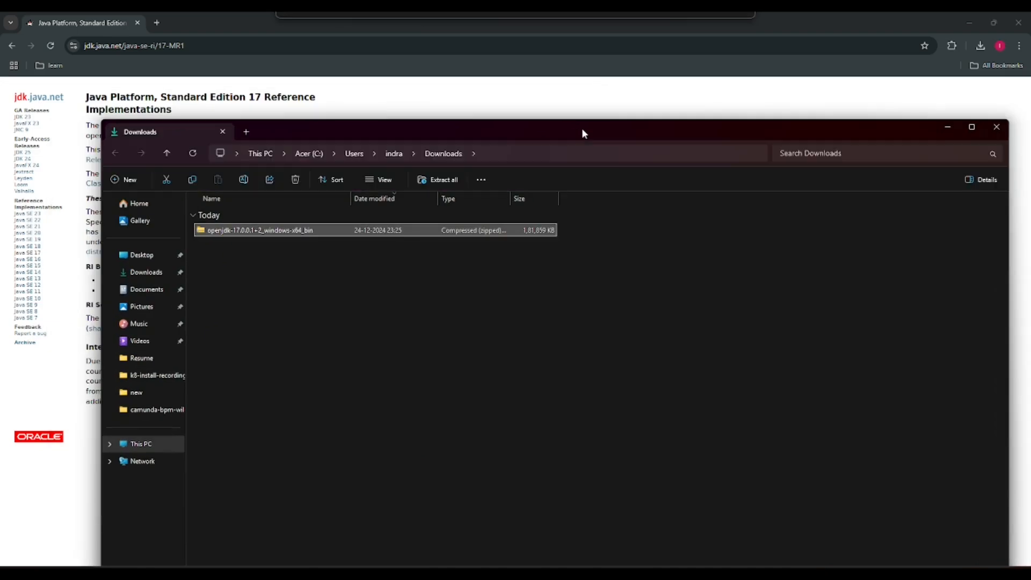
pyautogui.doubleClick(581, 128)
pyautogui.rightClick(136, 121)
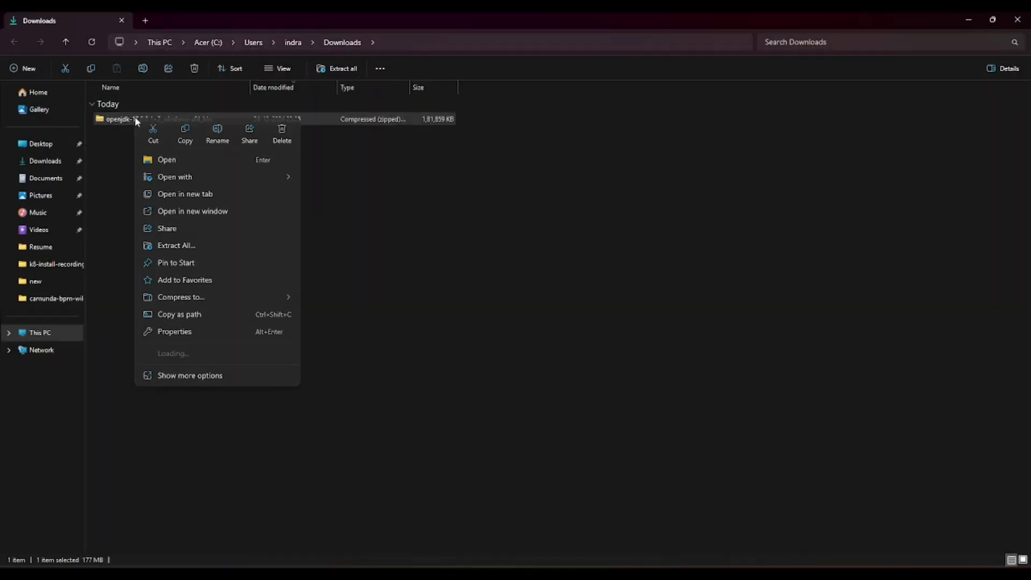
pyautogui.click(185, 376)
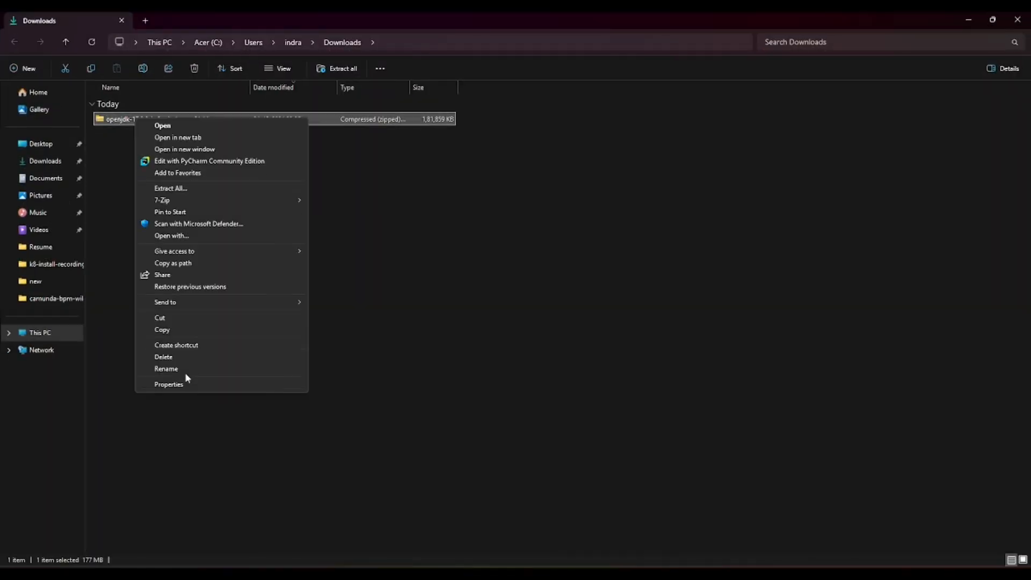
pyautogui.moveTo(201, 200)
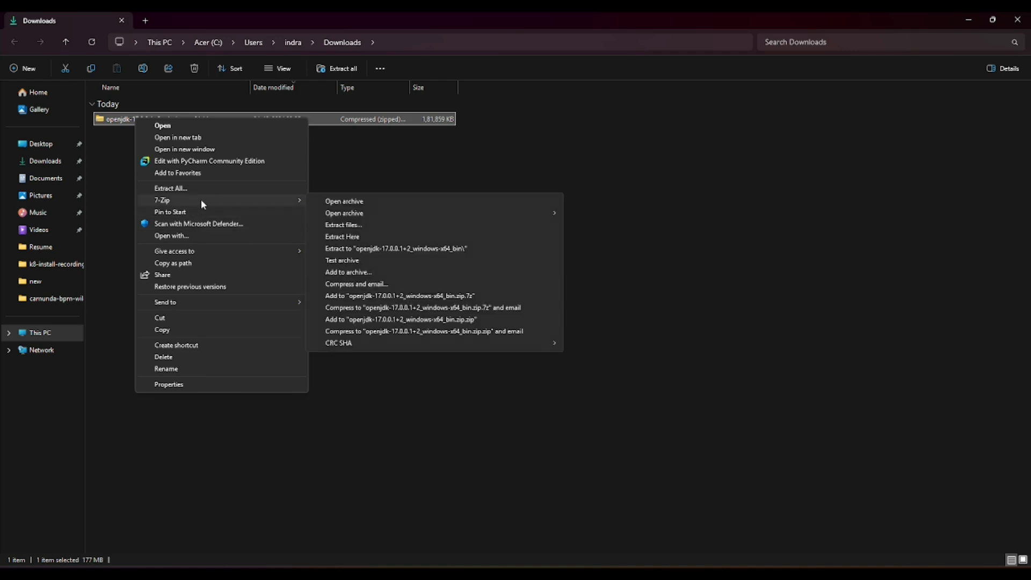
pyautogui.click(403, 251)
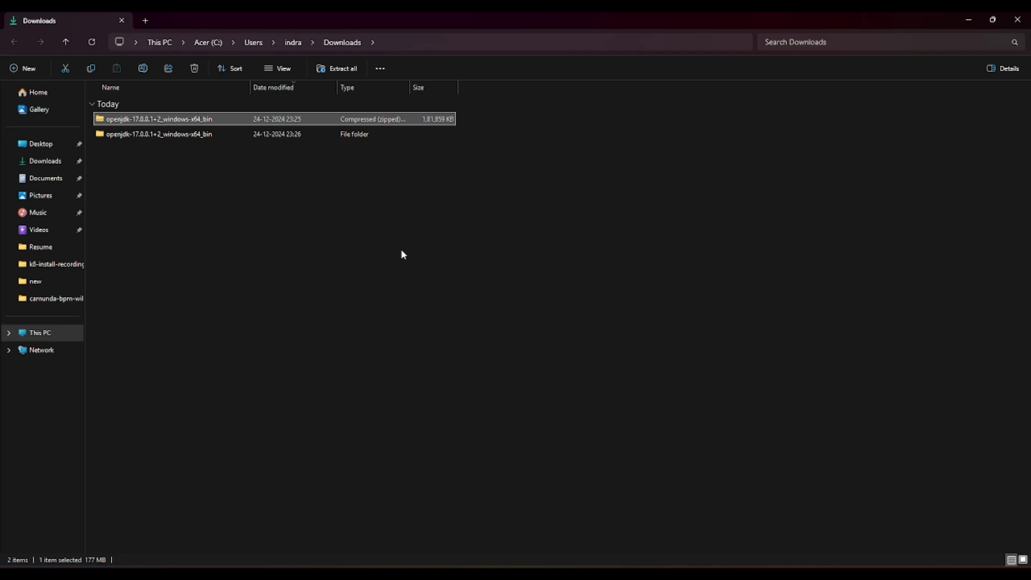
# Open the extracted openjdk-17.0.0.1+2_windows-x64_bin folder and cut the jdk-17.0.0.1 folder inside it
pyautogui.doubleClick(175, 135)
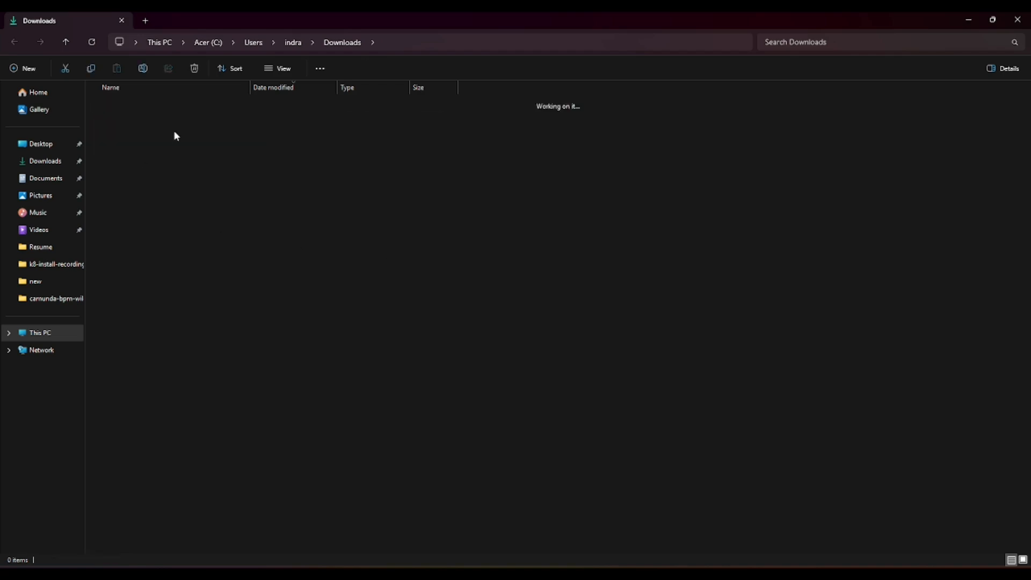
pyautogui.click(196, 123)
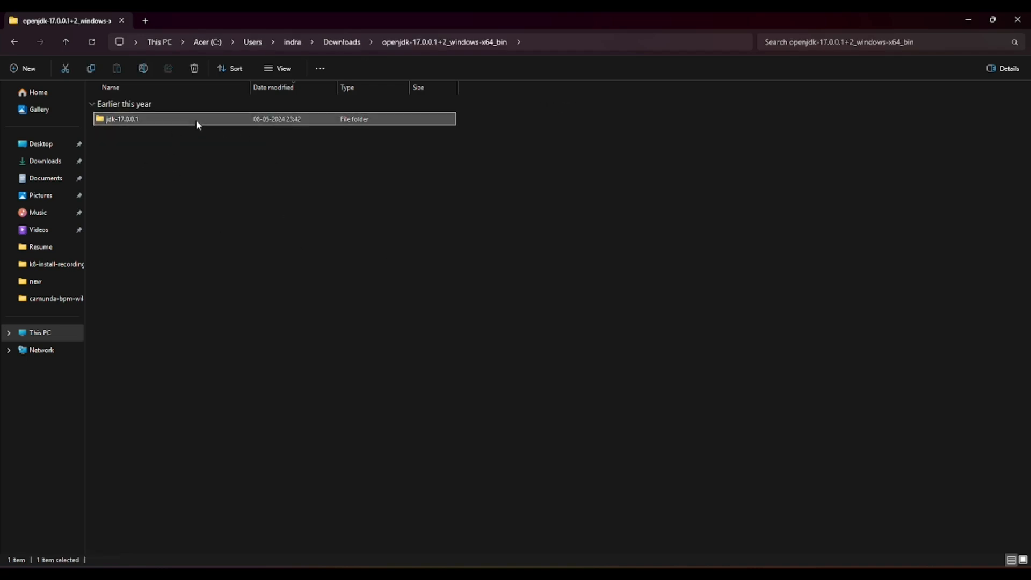
pyautogui.rightClick(123, 124)
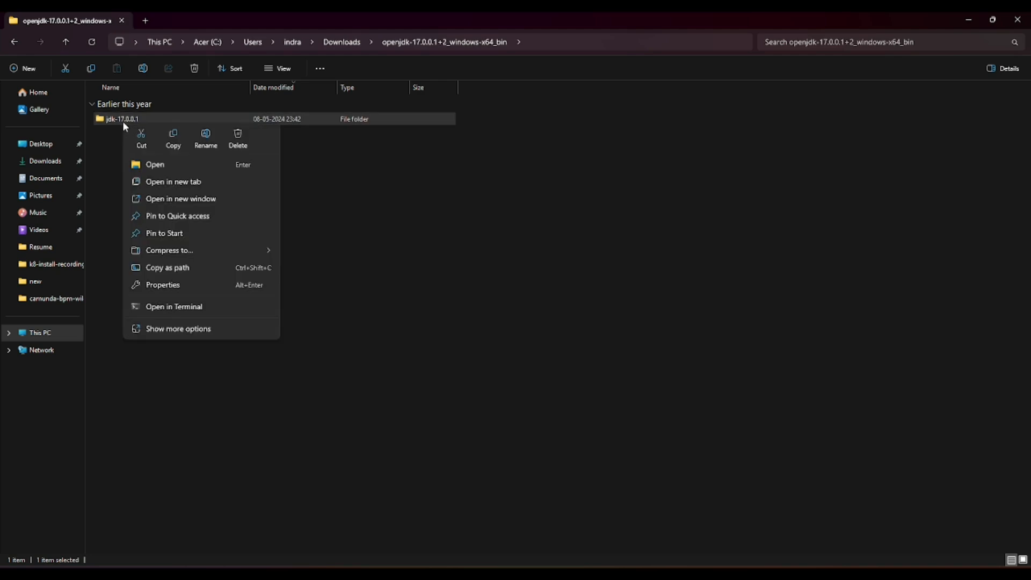
pyautogui.click(106, 229)
pyautogui.click(134, 120)
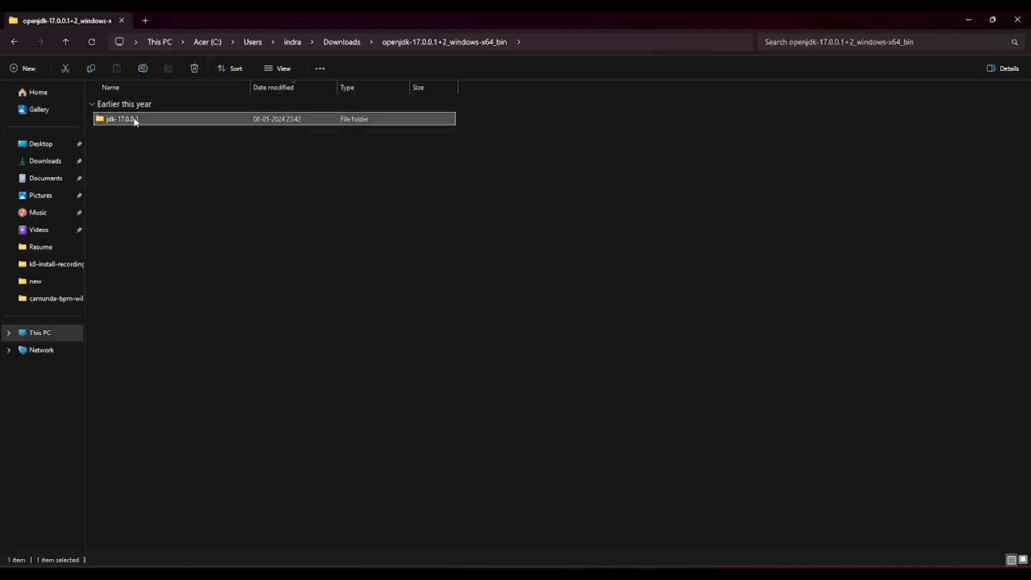
pyautogui.rightClick(134, 119)
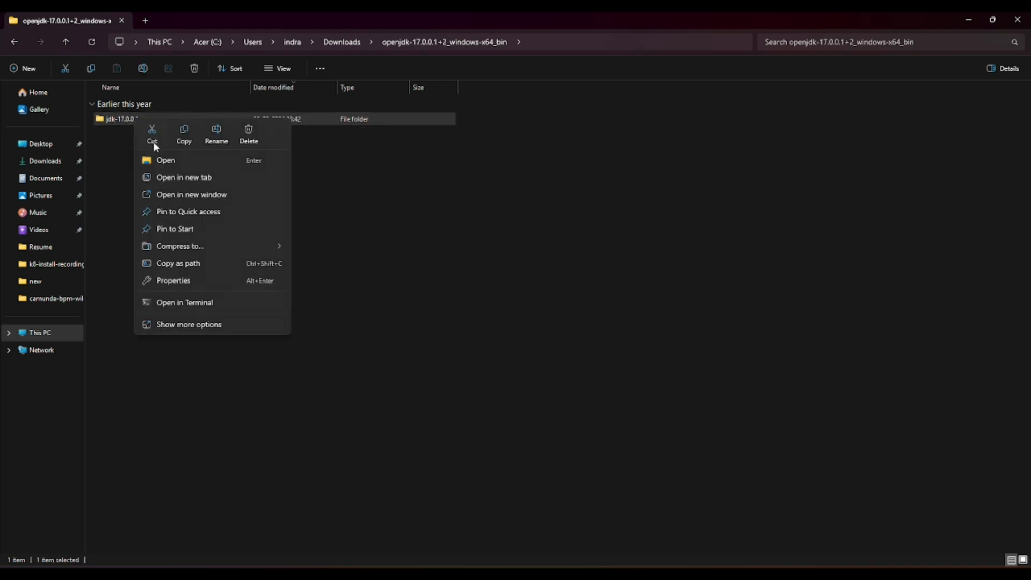
pyautogui.click(196, 325)
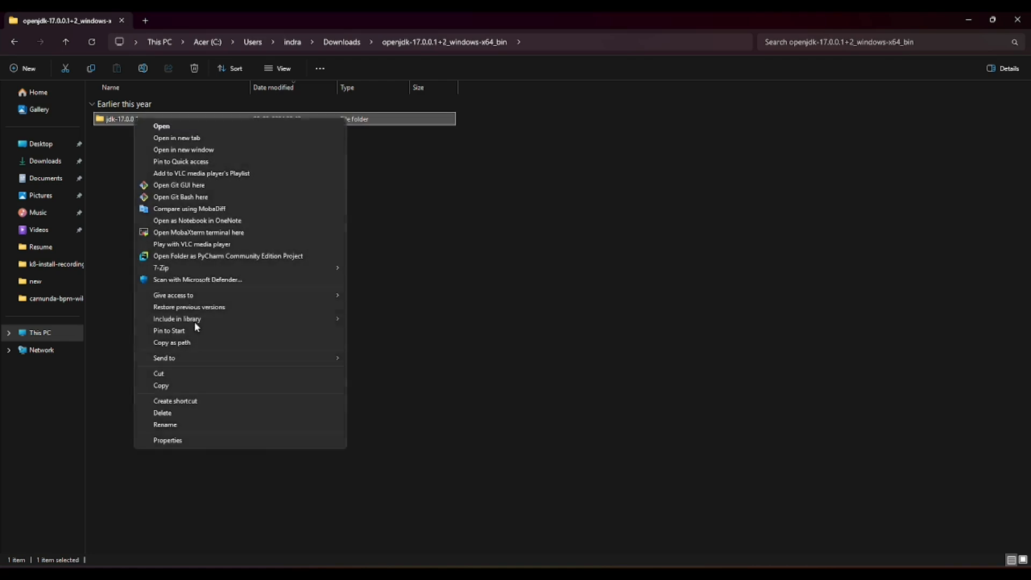
pyautogui.click(174, 371)
# Create a folder named jdk in C:\softwares and paste the cut jdk-17.0.0.1 folder into it
pyautogui.click(55, 334)
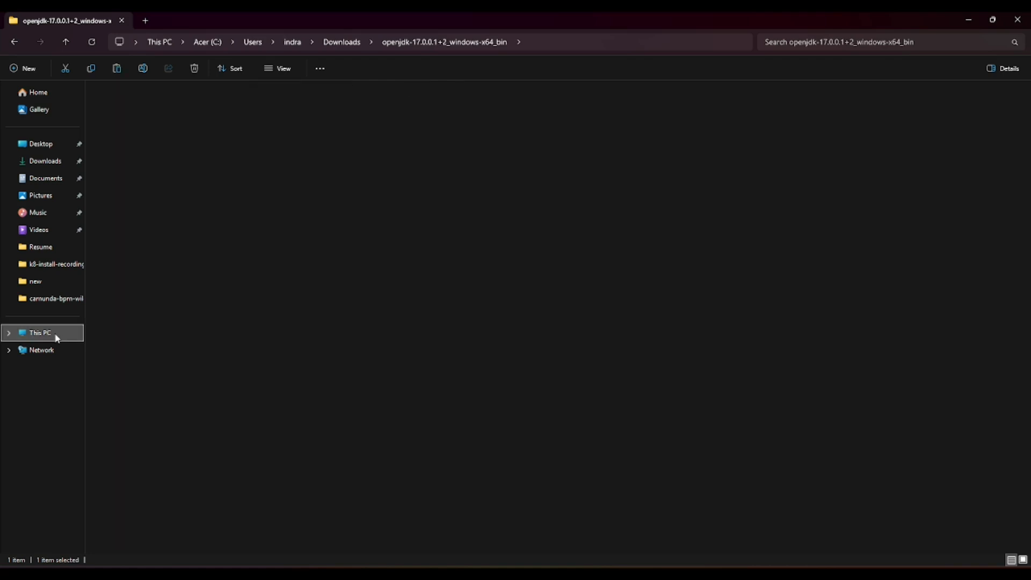
pyautogui.doubleClick(195, 120)
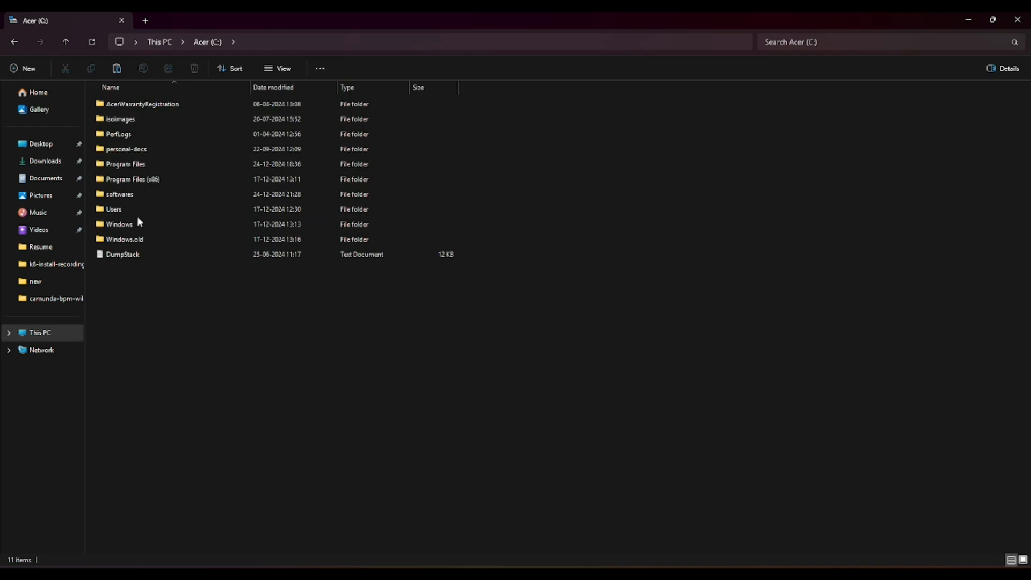
pyautogui.doubleClick(135, 194)
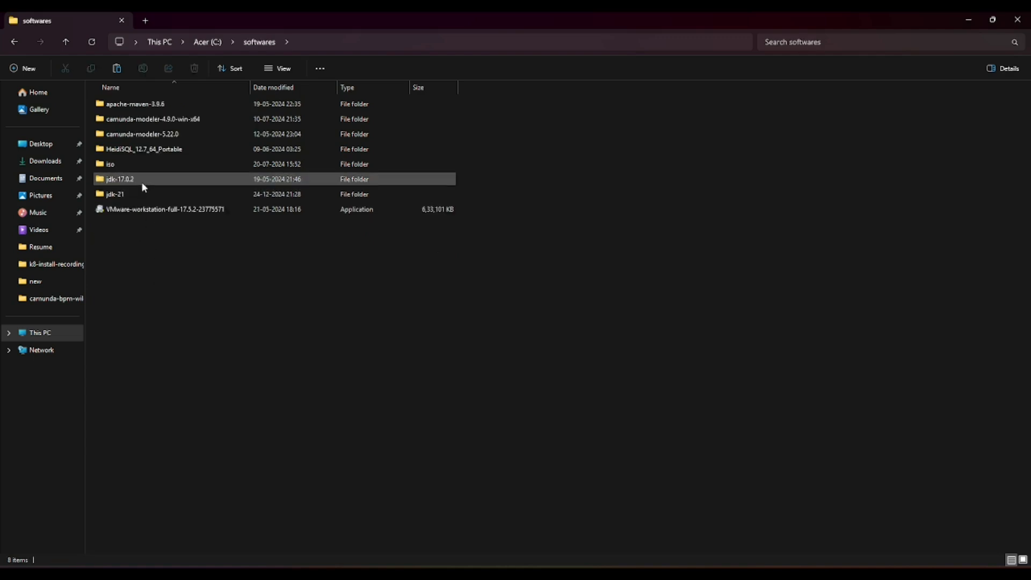
pyautogui.rightClick(142, 266)
pyautogui.moveTo(224, 381)
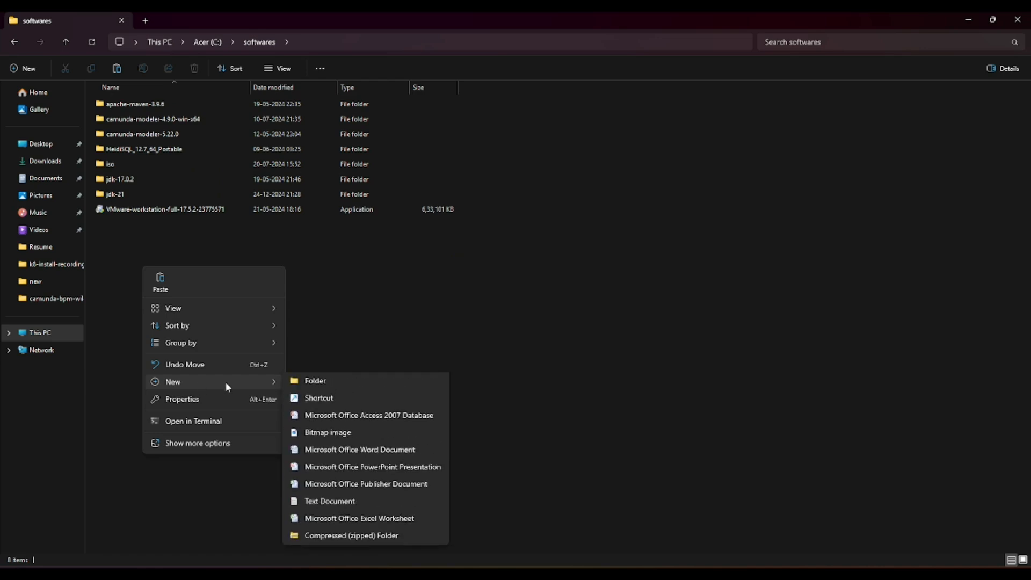
pyautogui.click(319, 385)
pyautogui.write('jdk')
pyautogui.press('Return')
pyautogui.press('Return')
pyautogui.hotkey('ctrl', 'v')
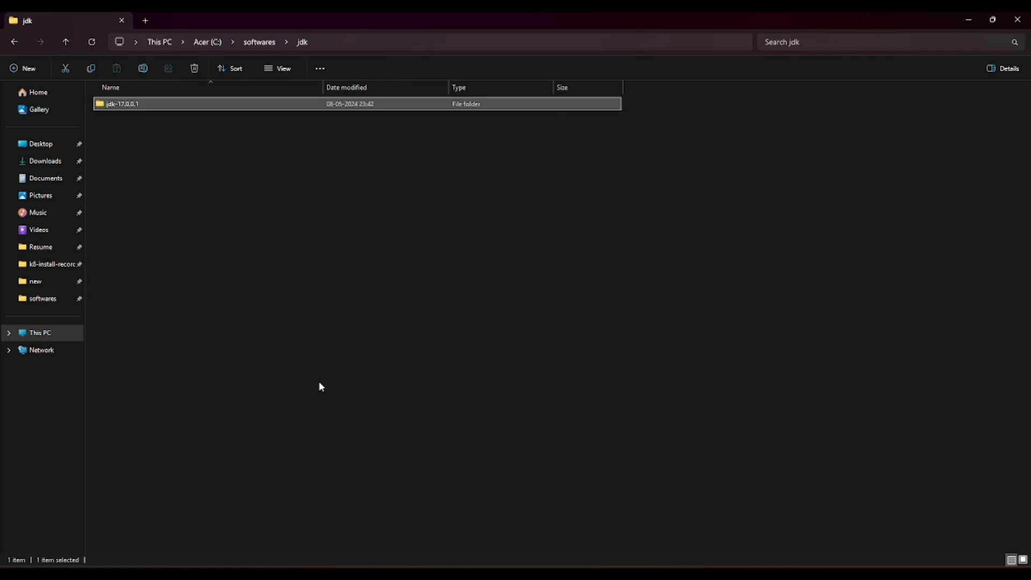
pyautogui.click(275, 258)
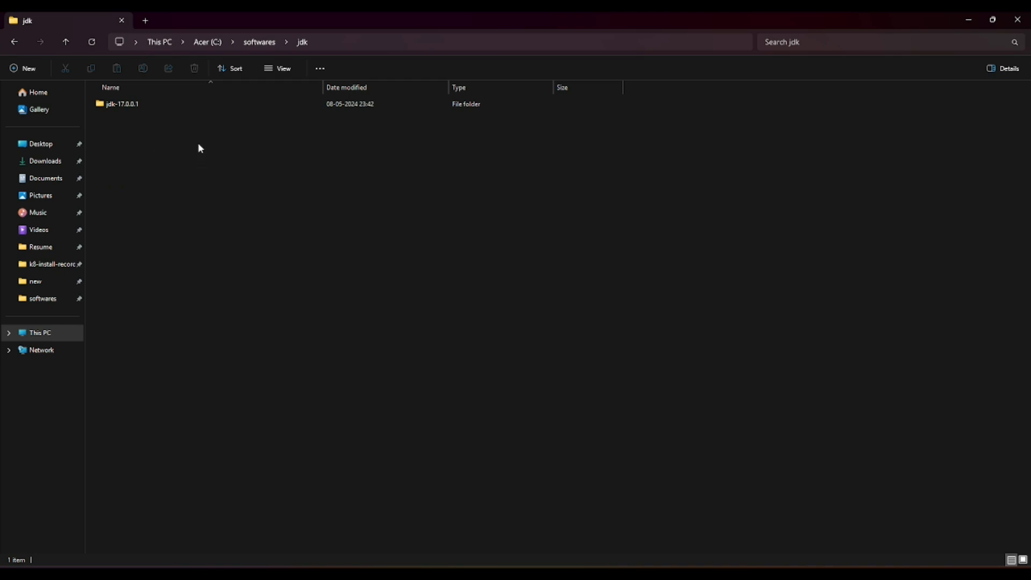
# Examine the Java executables in the bin folder of jdk-17.0.0.1 and return to the jdk-17.0.0.1 folder
pyautogui.doubleClick(130, 107)
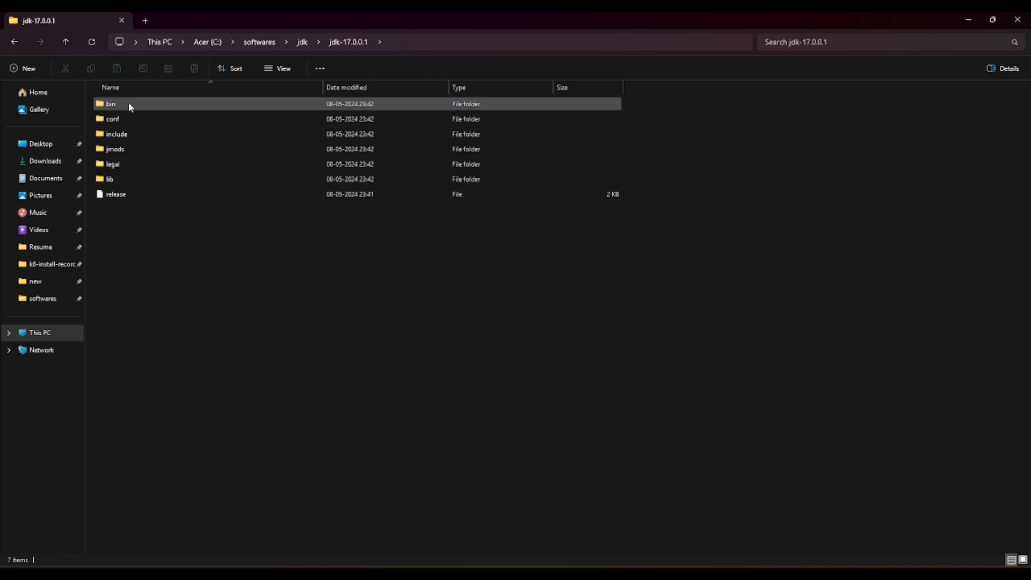
pyautogui.doubleClick(129, 105)
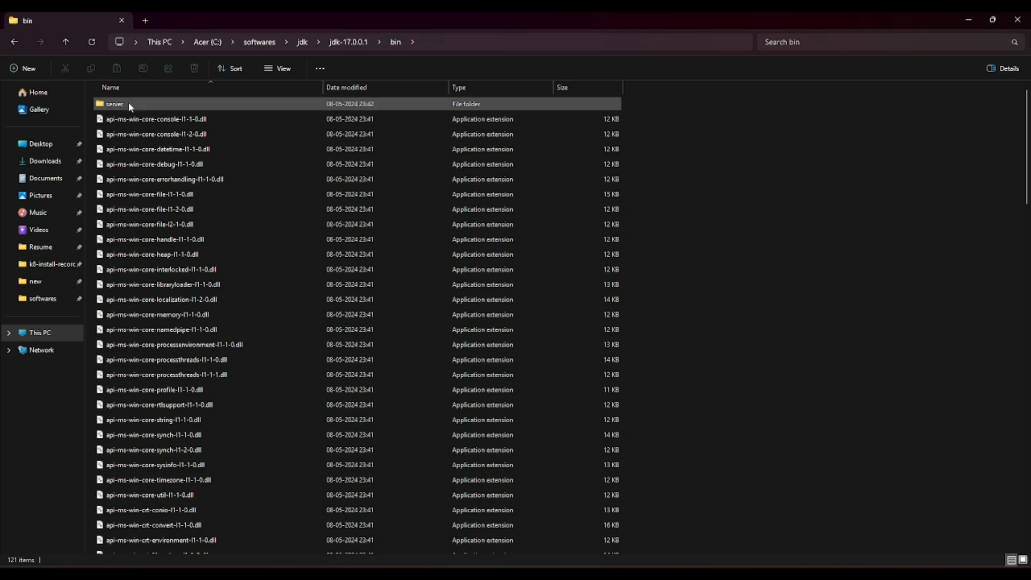
pyautogui.scroll(-5, 315, 366)
pyautogui.scroll(-4, 312, 354)
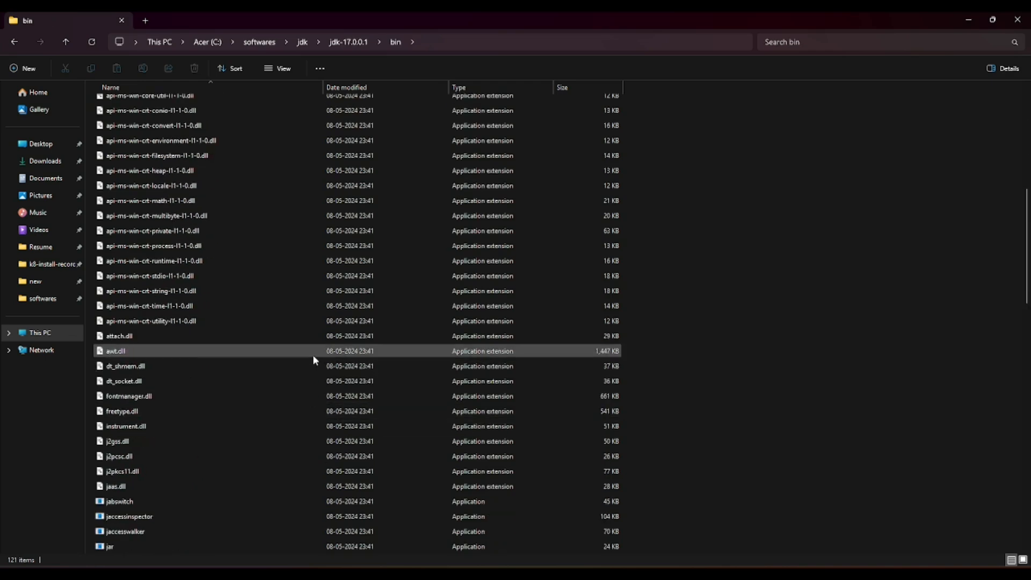
pyautogui.scroll(-5, 313, 354)
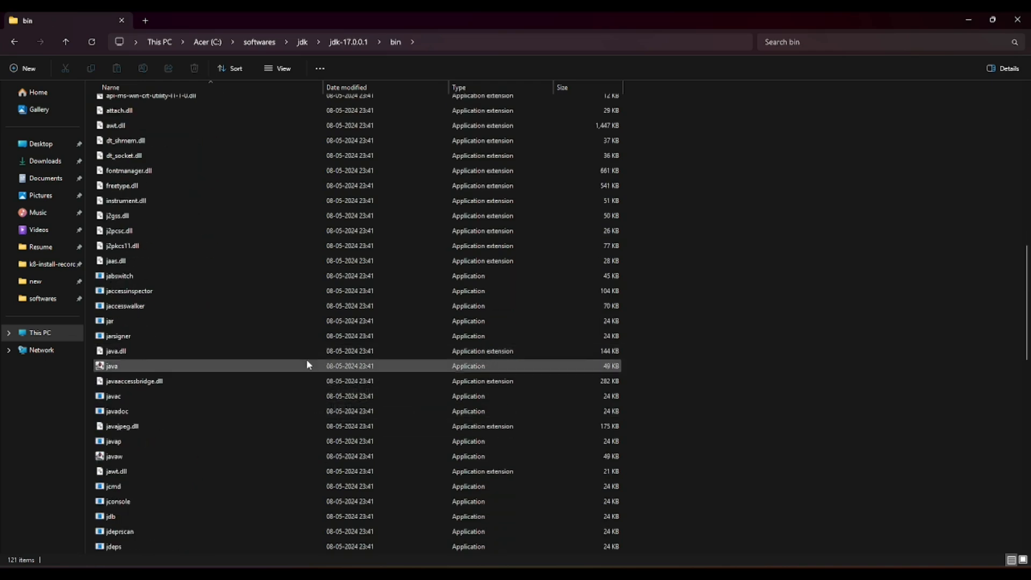
pyautogui.click(11, 43)
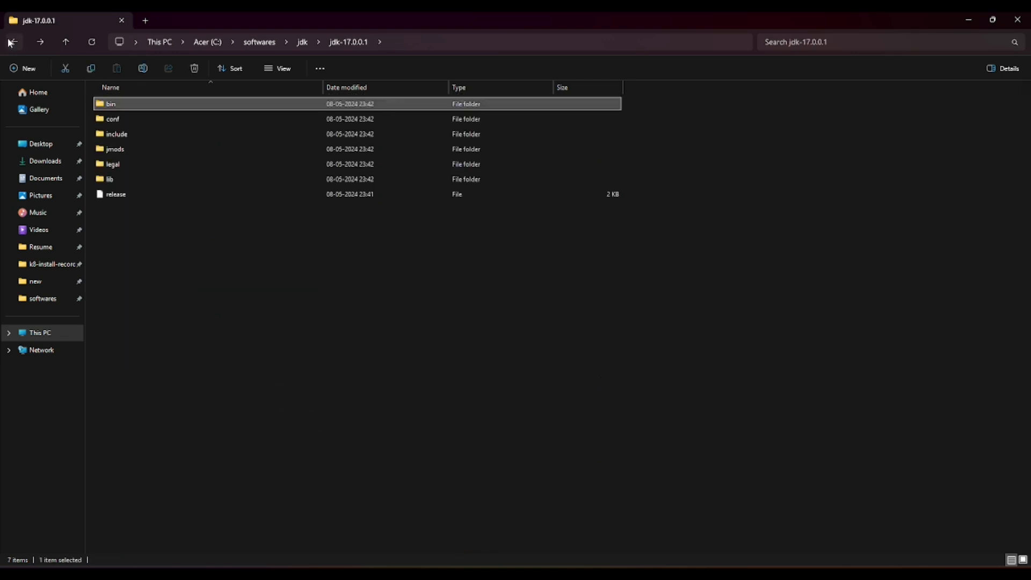
pyautogui.click(317, 345)
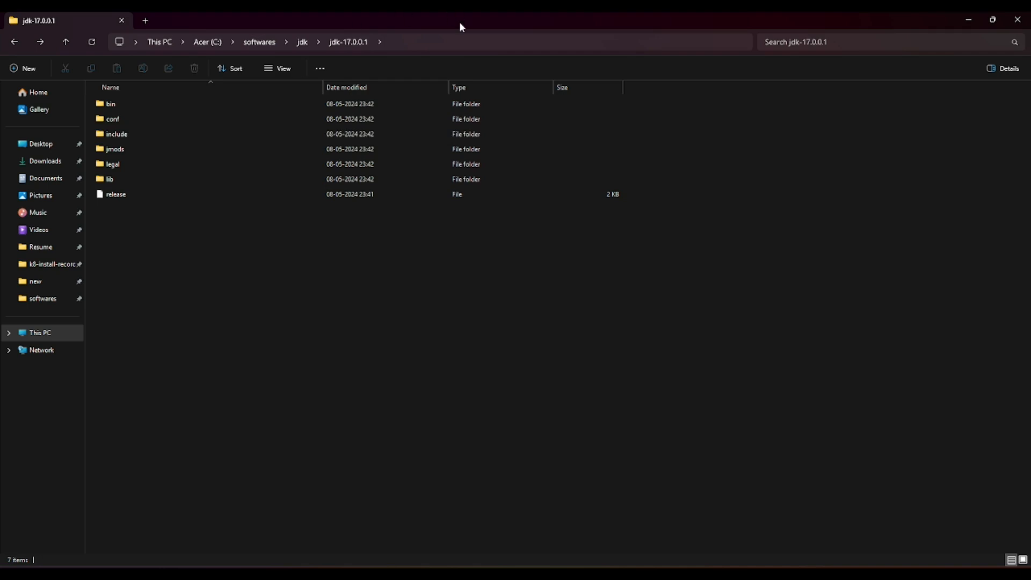
# Open the bin folder of jdk-17.0.0.1 and copy its full path, C:\softwares\jdk\jdk-17.0.0.1\bin
pyautogui.click(457, 42)
pyautogui.click(440, 40)
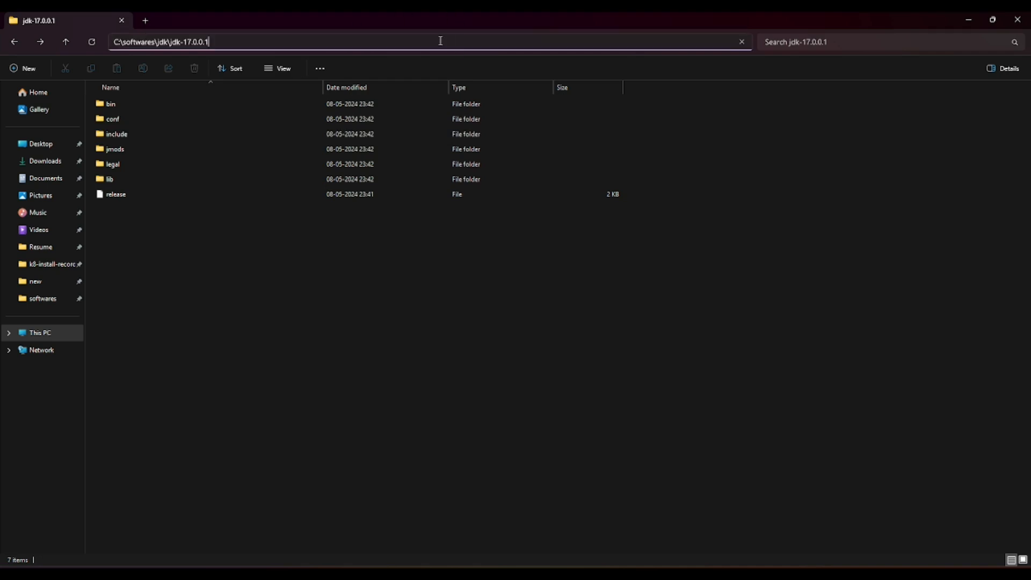
pyautogui.doubleClick(180, 107)
pyautogui.click(476, 43)
pyautogui.hotkey('ctrl', 'c')
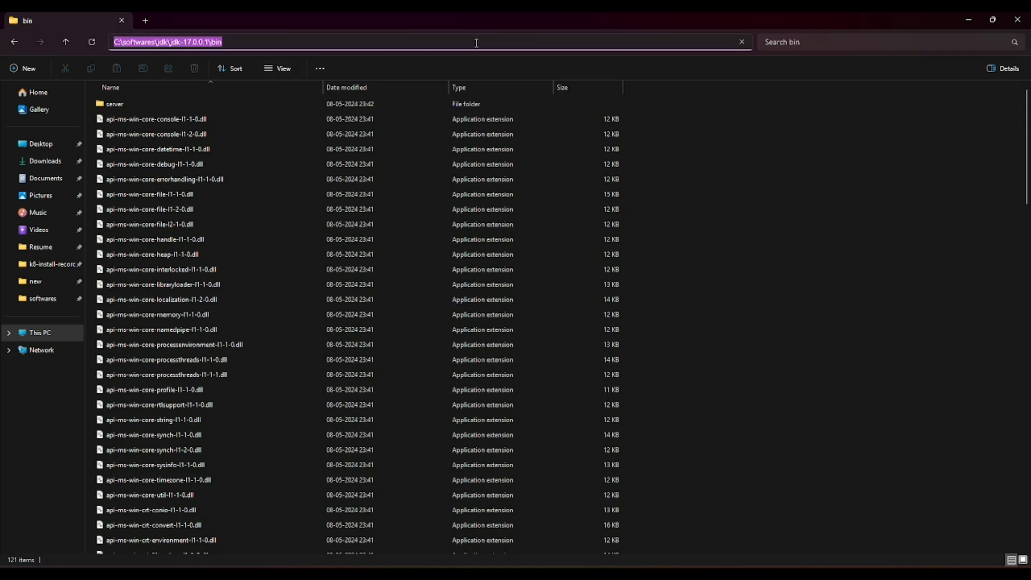
# Switch to Windows Settings and open the advanced system properties from the System About page
pyautogui.hotkey('alt', 'Tab')
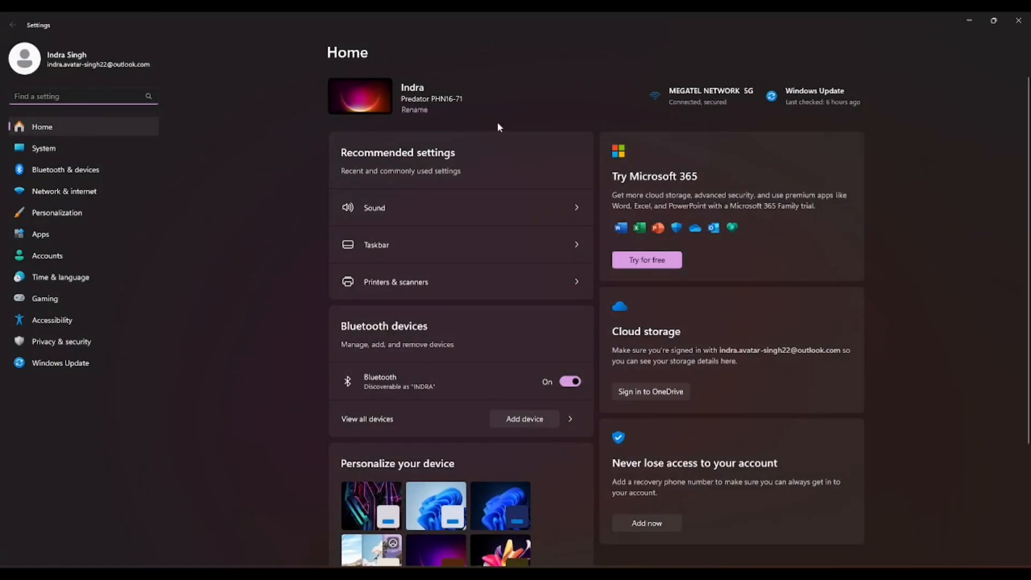
pyautogui.click(40, 148)
pyautogui.scroll(-5, 644, 398)
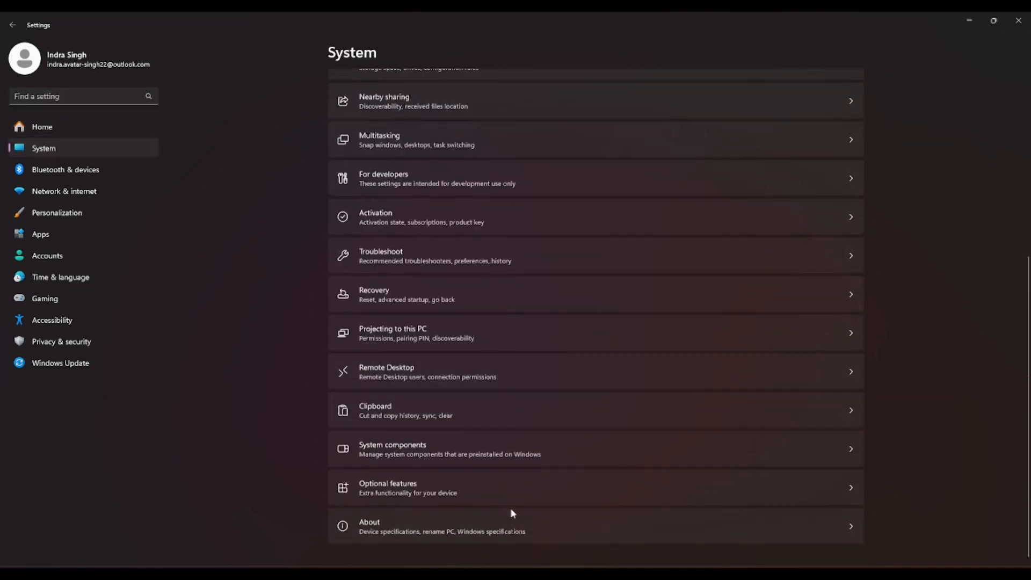
pyautogui.click(851, 530)
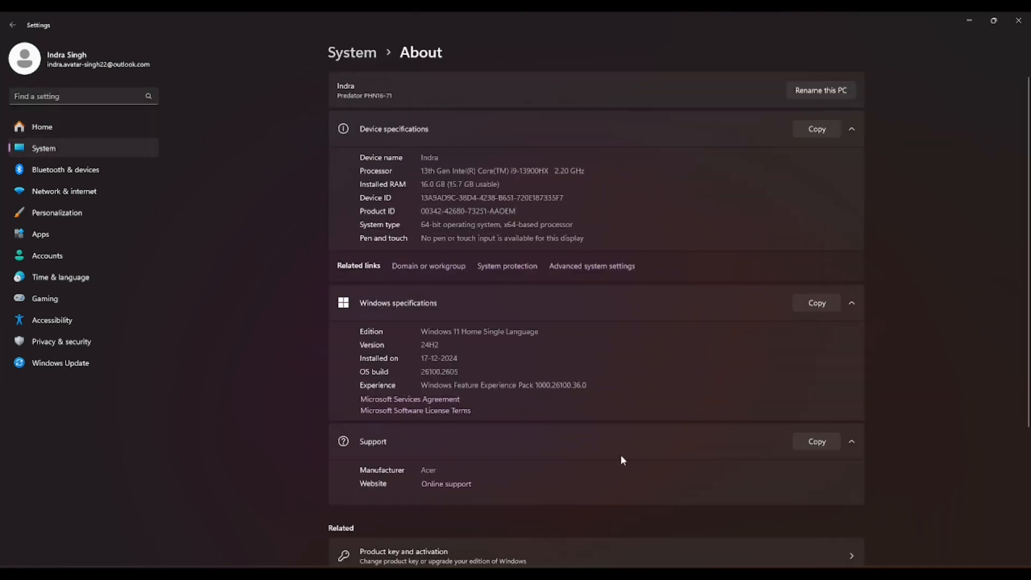
pyautogui.click(587, 267)
pyautogui.moveTo(292, 82); pyautogui.dragTo(390, 84)
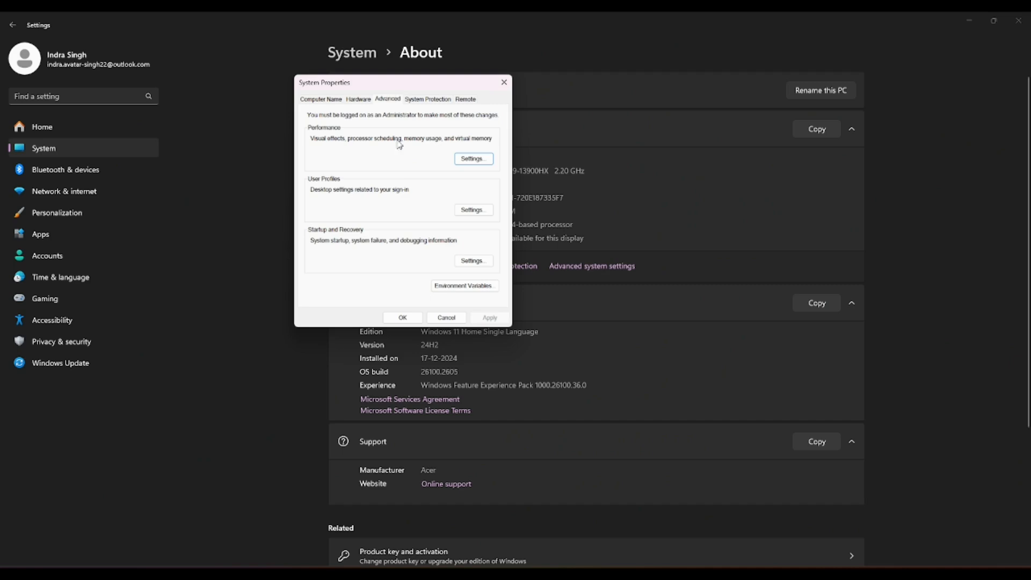
# Add C:\softwares\jdk\jdk-17.0.0.1\bin as a new entry in the system Path environment variable and save the changes through System Properties
pyautogui.click(444, 288)
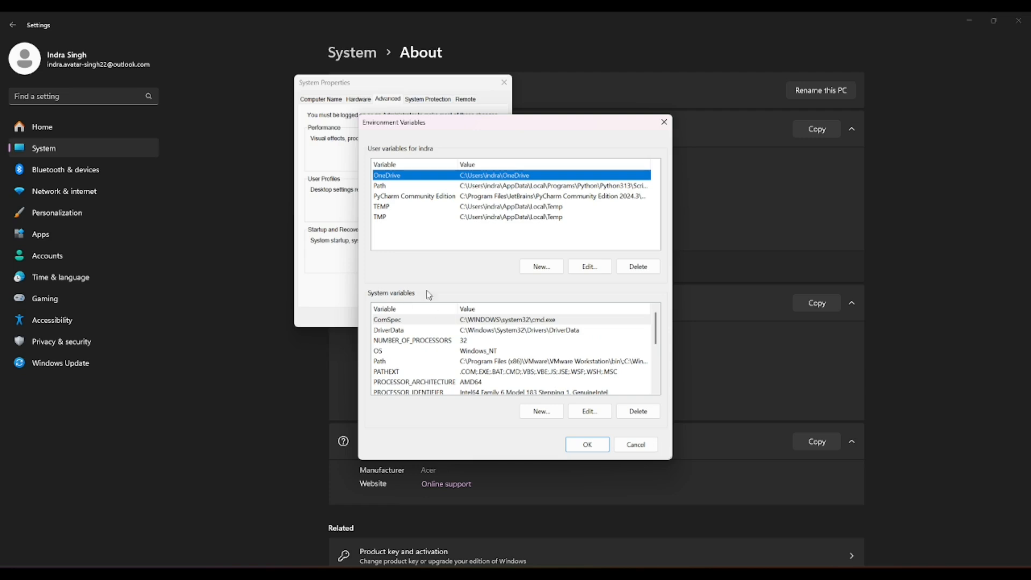
pyautogui.click(579, 362)
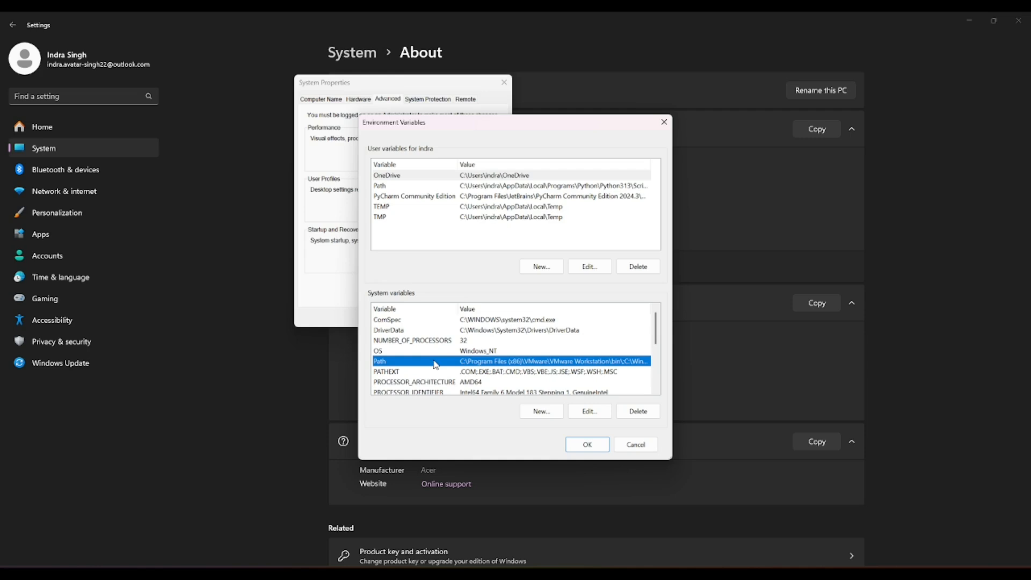
pyautogui.doubleClick(514, 363)
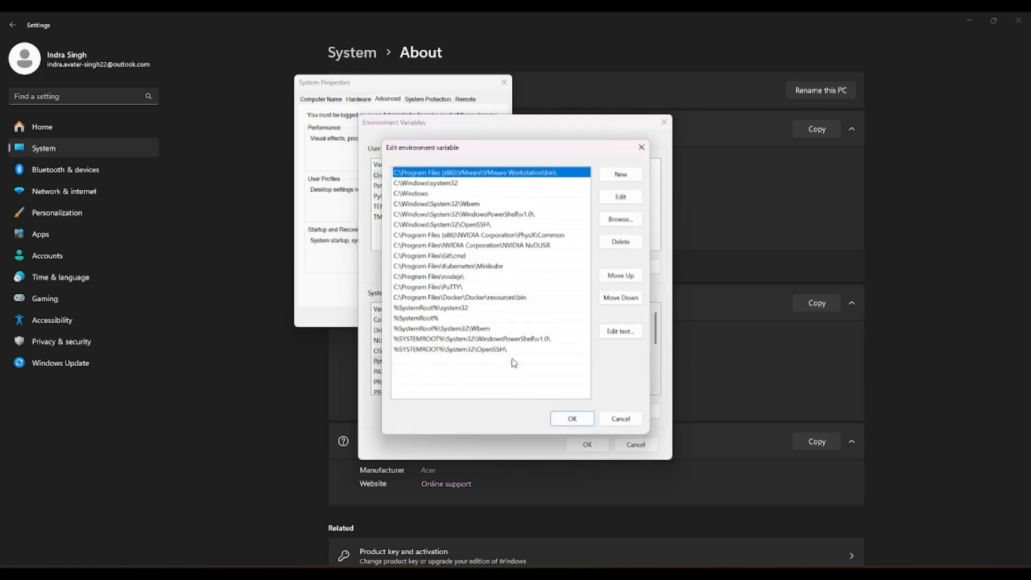
pyautogui.click(621, 174)
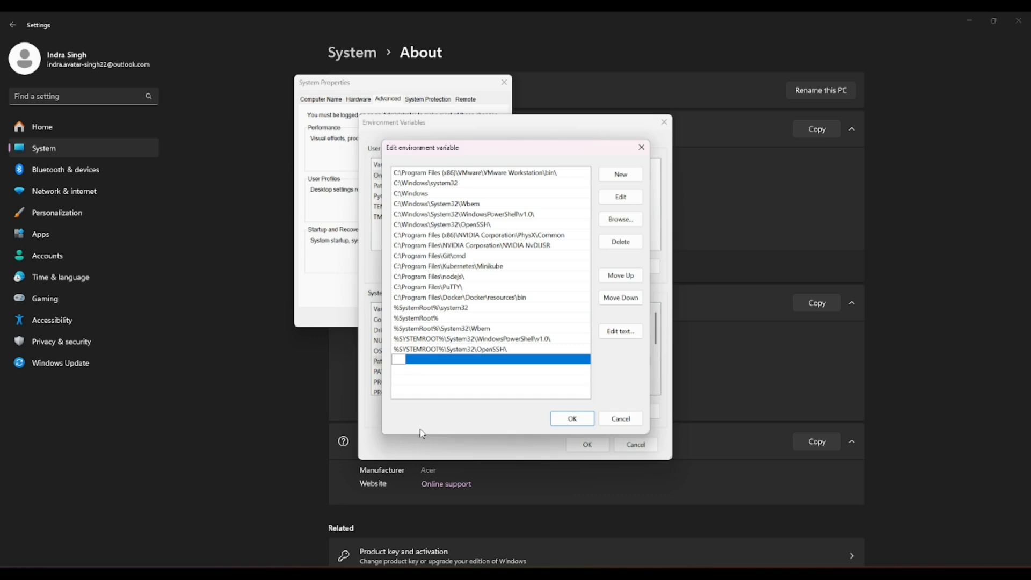
pyautogui.hotkey('ctrl', 'v')
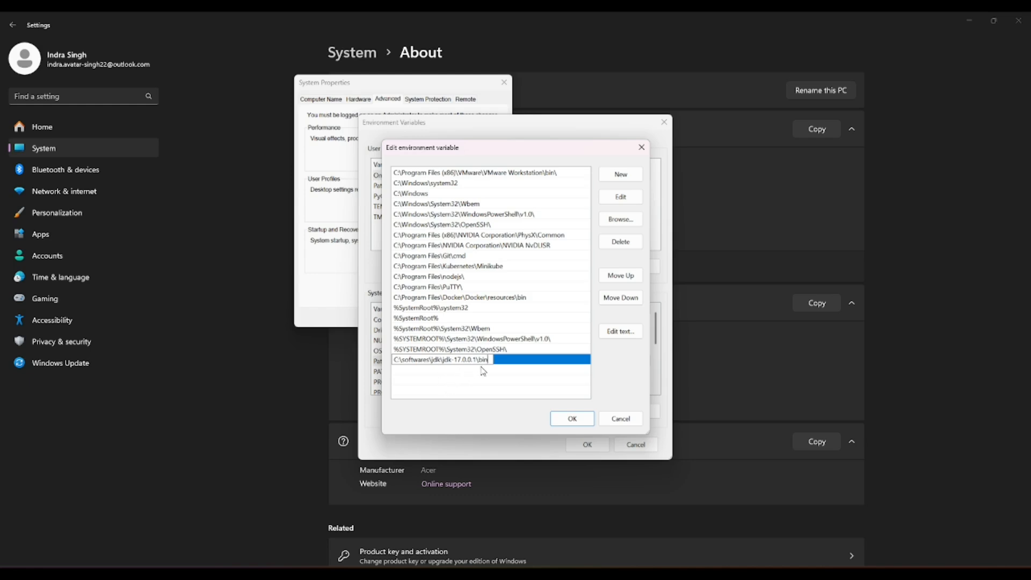
pyautogui.click(563, 420)
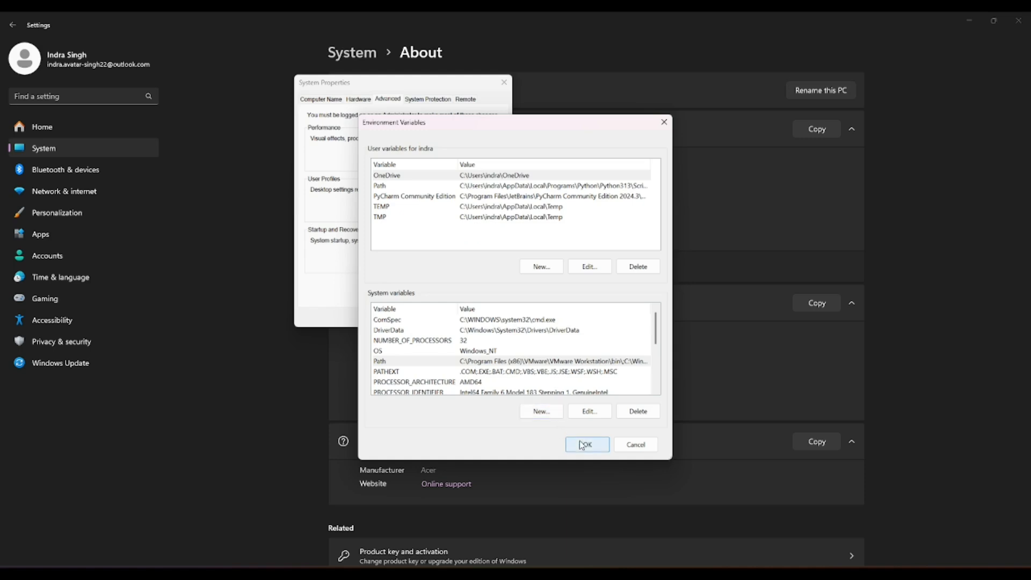
pyautogui.click(581, 444)
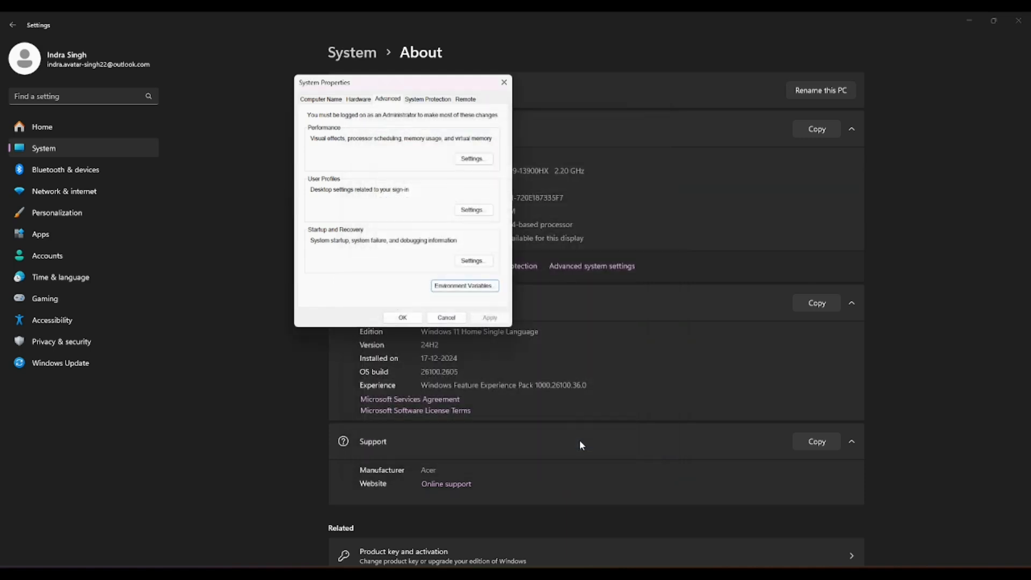
pyautogui.click(402, 318)
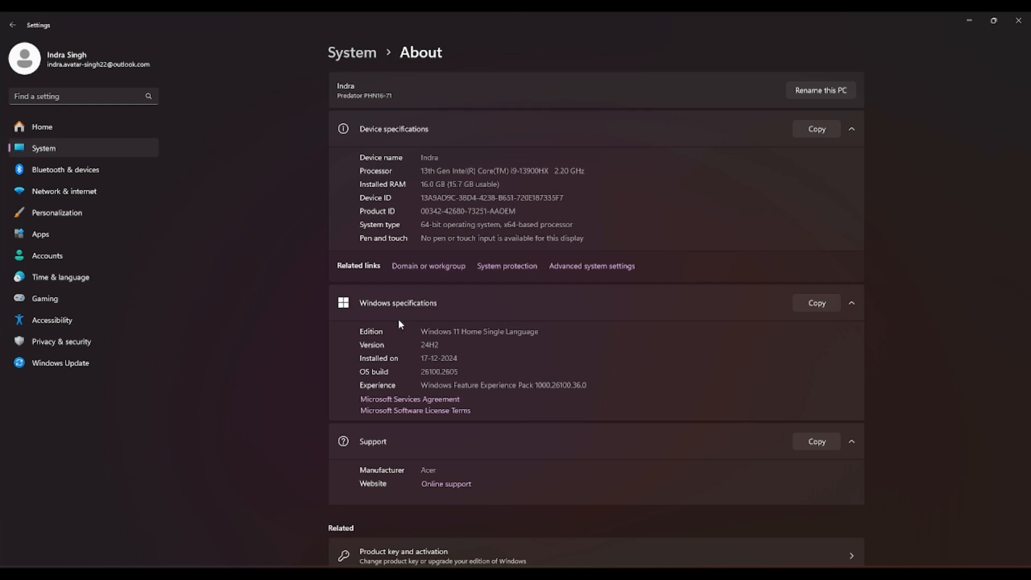
# Switch to a new Command Prompt session and maximize its window
pyautogui.press('super')
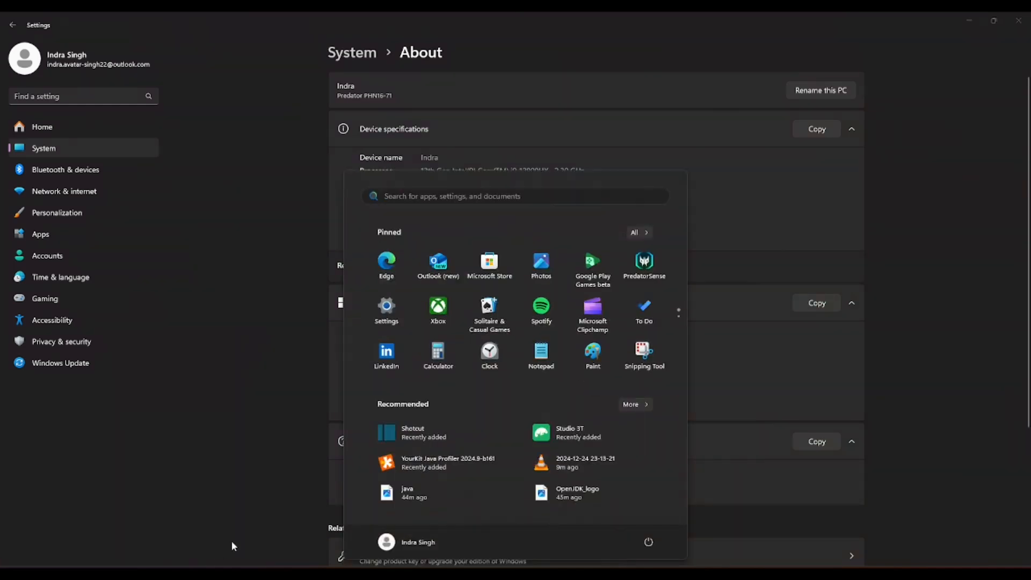
pyautogui.write('cmd')
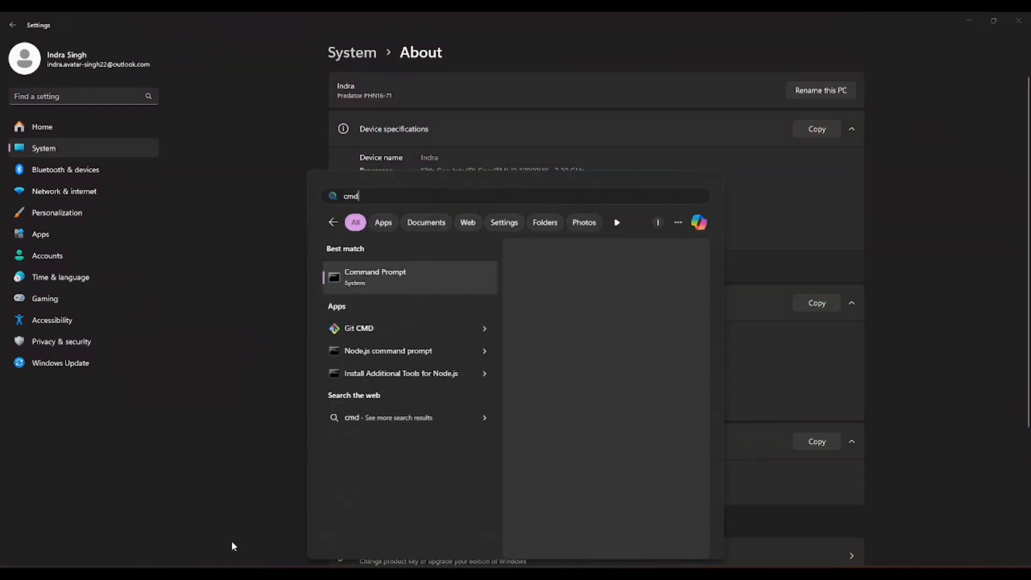
pyautogui.press('Return')
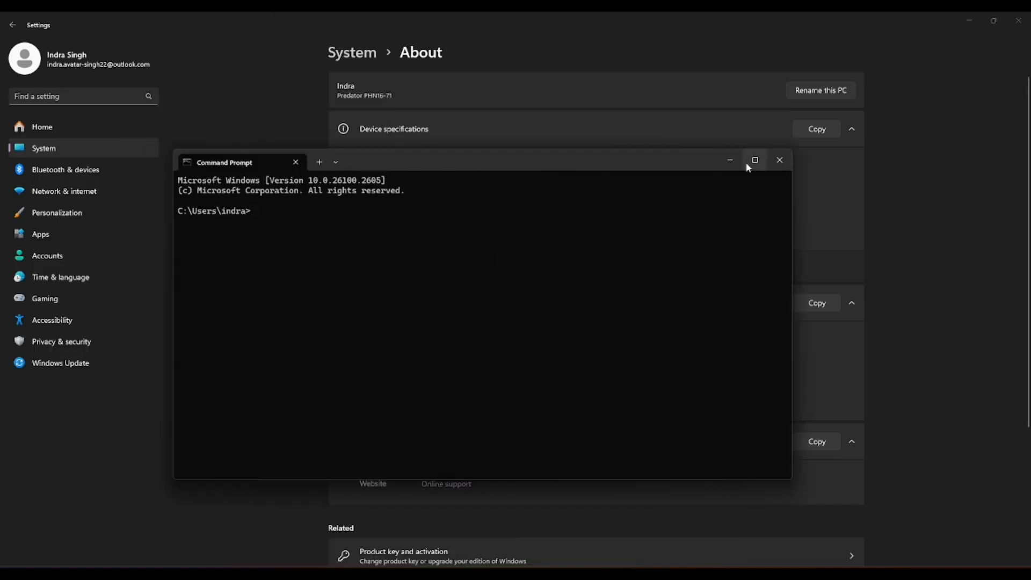
pyautogui.click(746, 160)
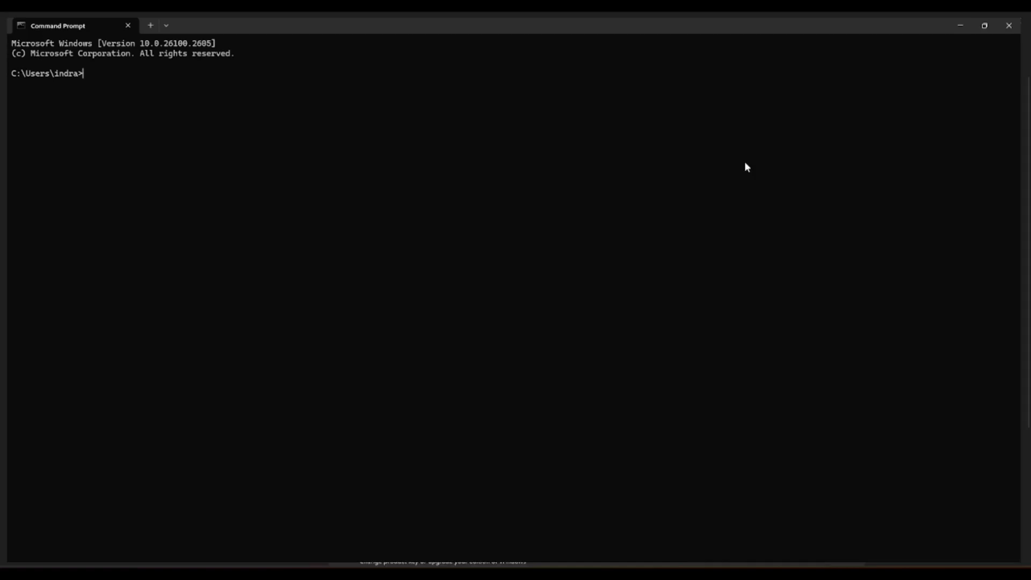
# Check the installed Java with java --version and examine the reported OpenJDK name and release date
pyautogui.write('java --version')
pyautogui.press('Return')
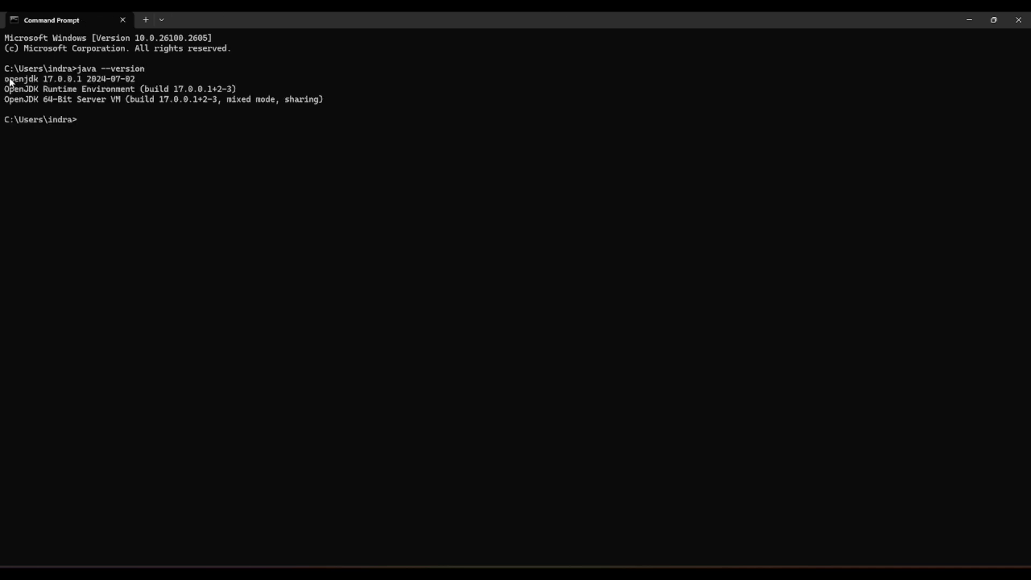
pyautogui.moveTo(5, 79); pyautogui.dragTo(42, 84)
pyautogui.moveTo(139, 83); pyautogui.dragTo(87, 84)
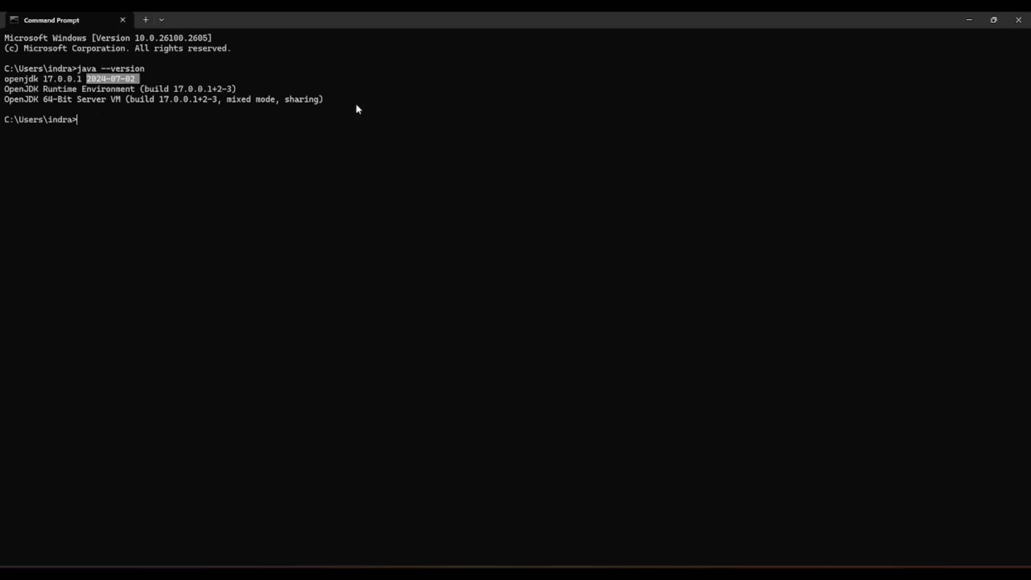
pyautogui.click(351, 117)
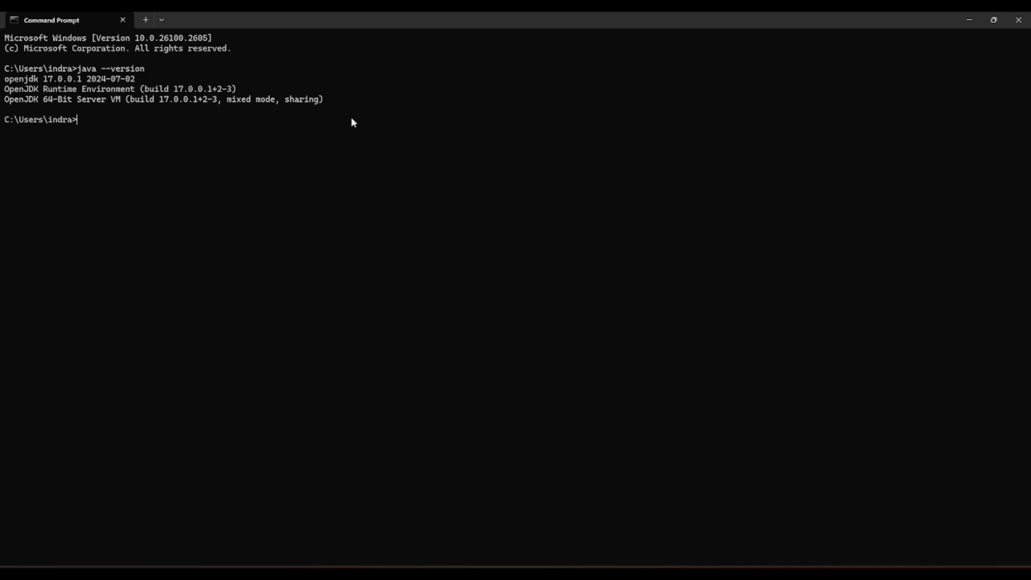